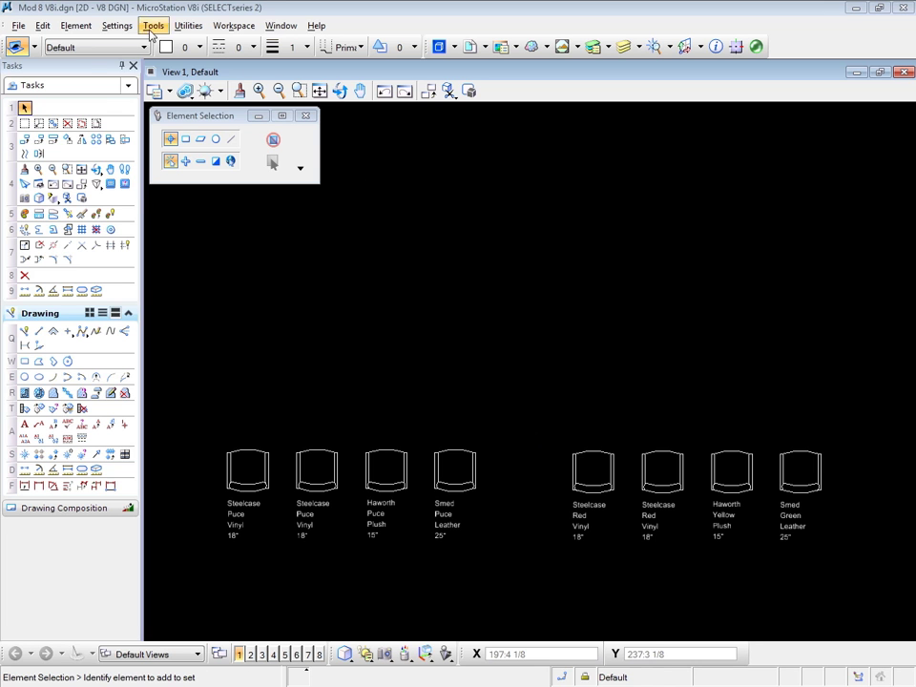
# - Open Generate Templates from Element > Tags for the Exec. Chair tag set
pyautogui.click(78, 27)
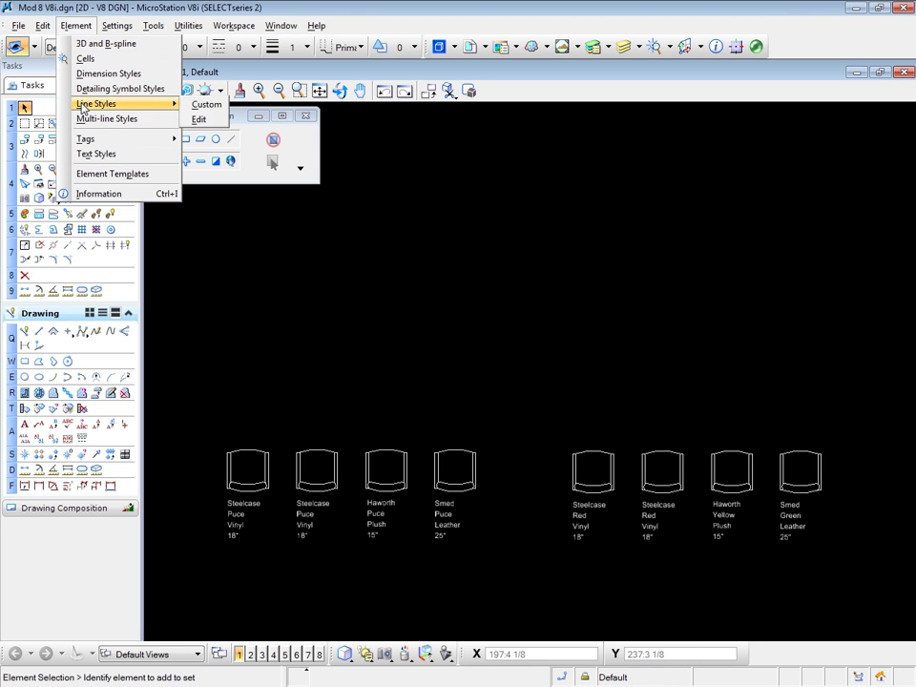
pyautogui.moveTo(83, 141)
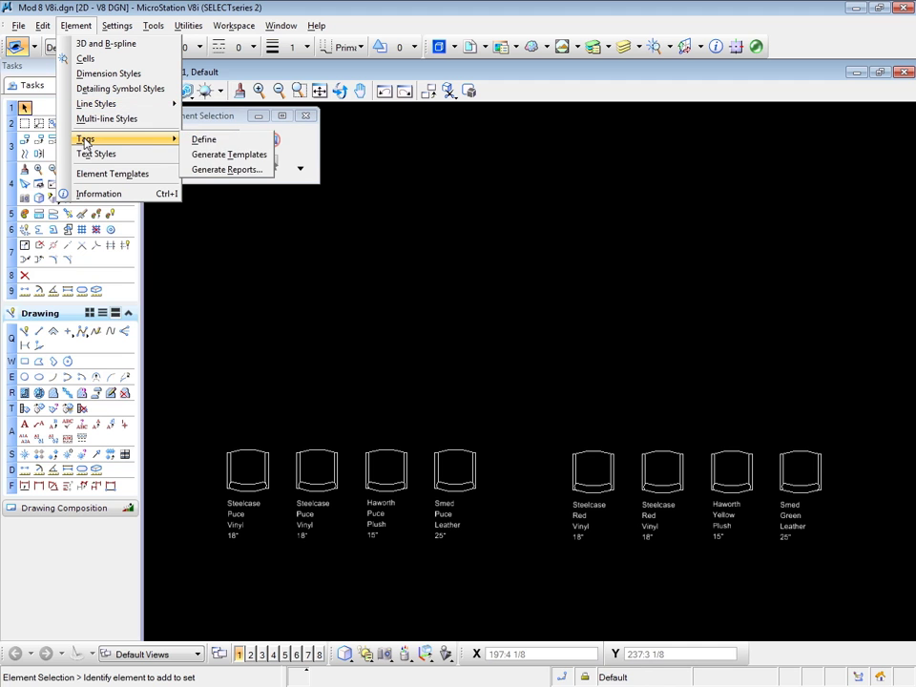
pyautogui.click(225, 156)
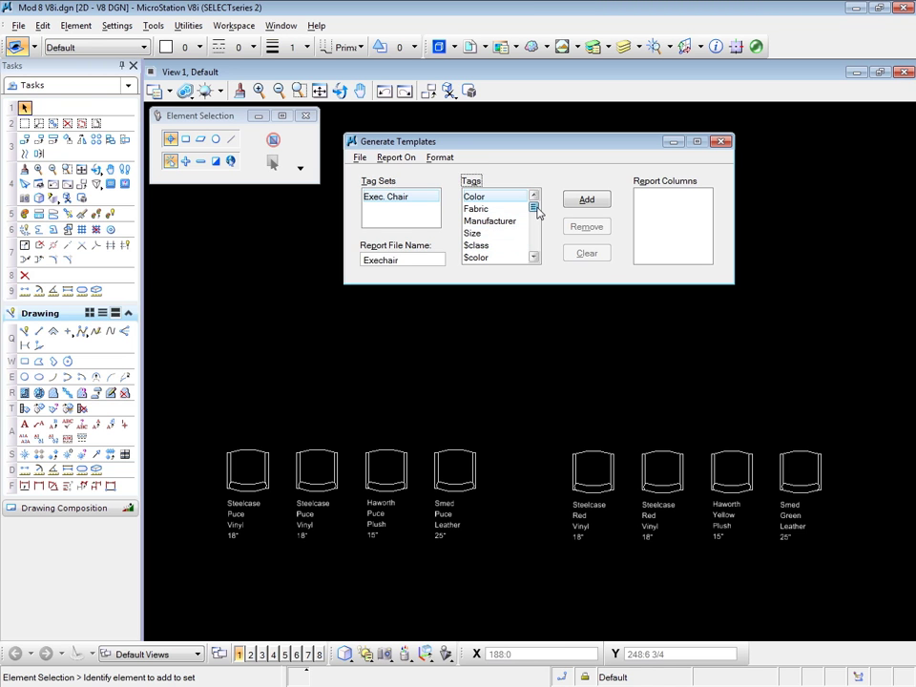
pyautogui.moveTo(537, 209)
pyautogui.mouseDown()
pyautogui.moveTo(535, 252)
pyautogui.moveTo(535, 208)
pyautogui.mouseUp()
# - Add the Manufacturer, Color, Fabric and Size tags as report columns
pyautogui.click(492, 222)
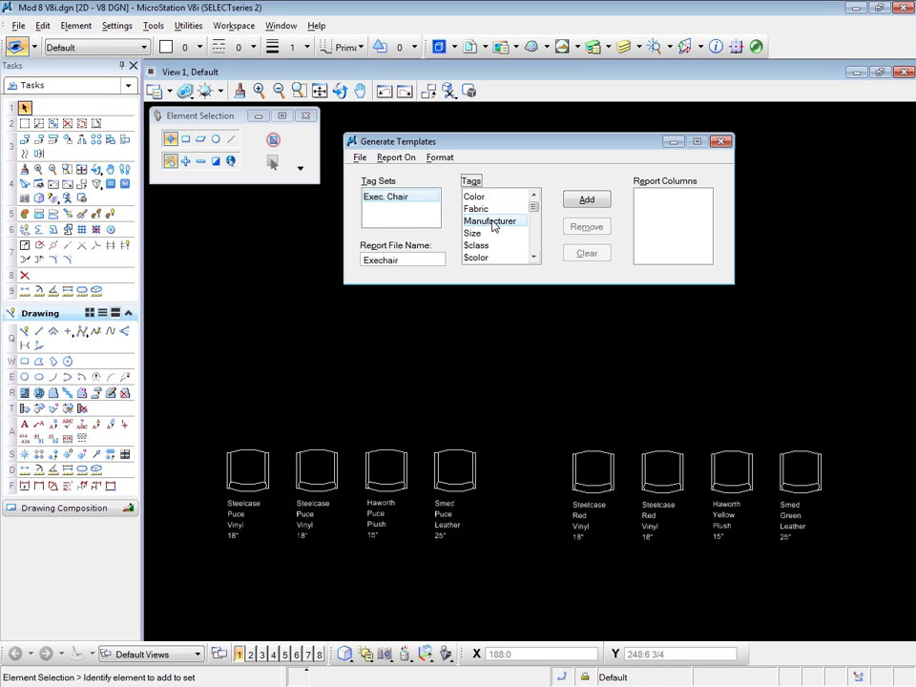
pyautogui.click(584, 201)
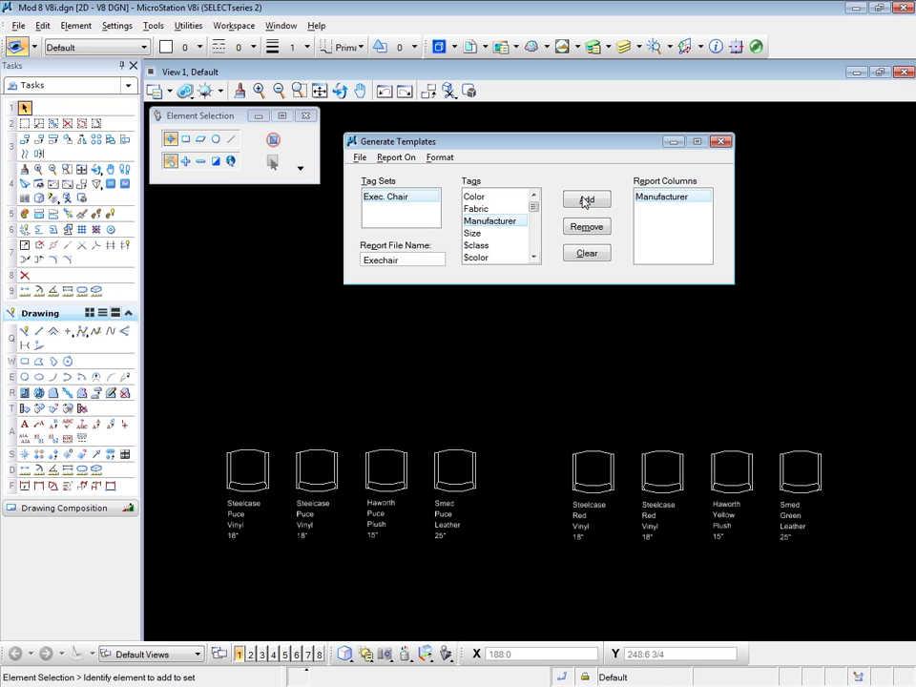
pyautogui.click(472, 197)
pyautogui.click(582, 200)
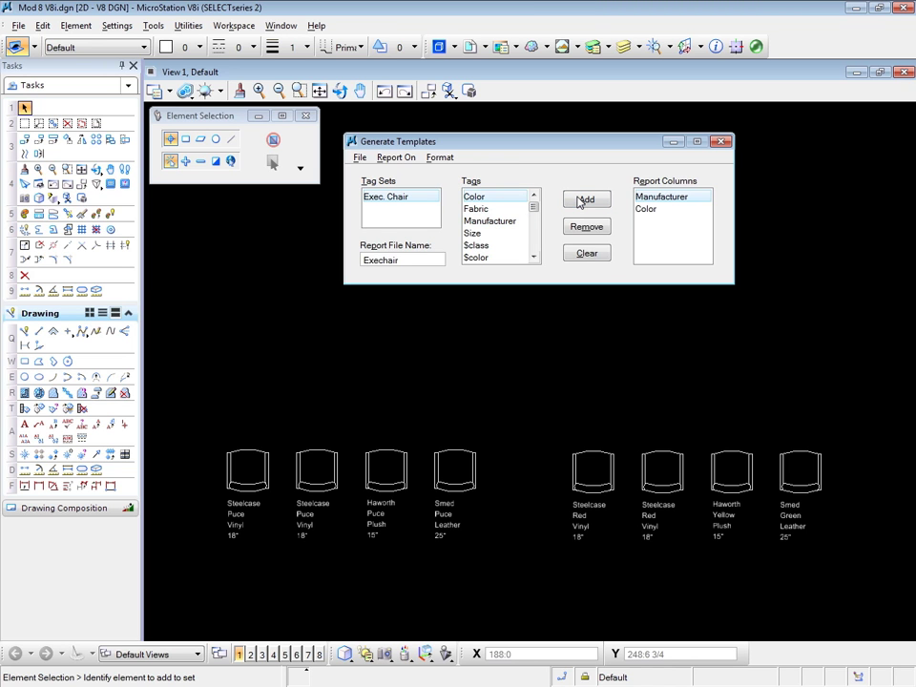
pyautogui.click(475, 210)
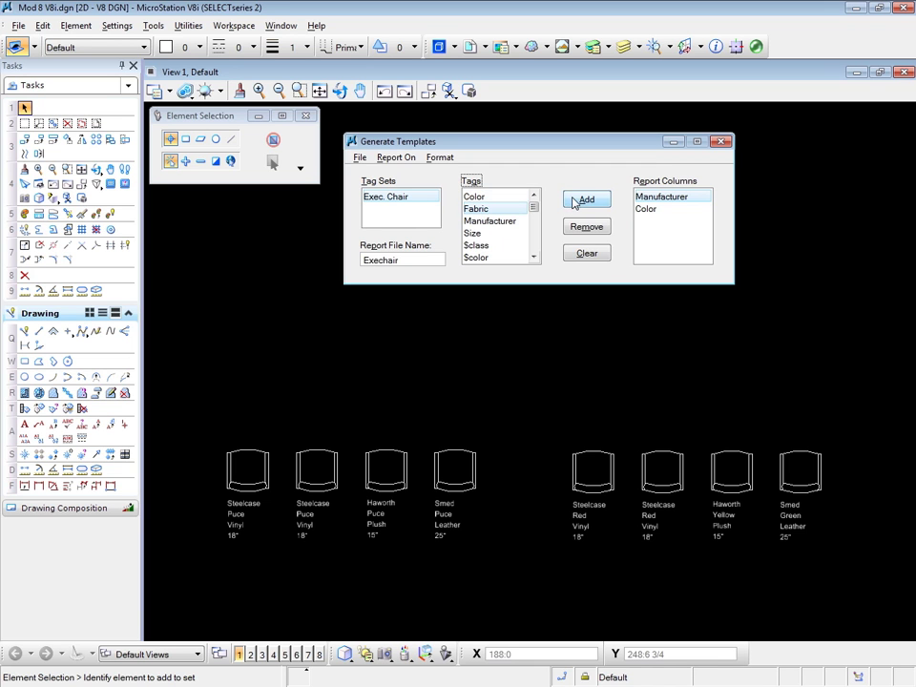
pyautogui.click(582, 200)
pyautogui.click(473, 235)
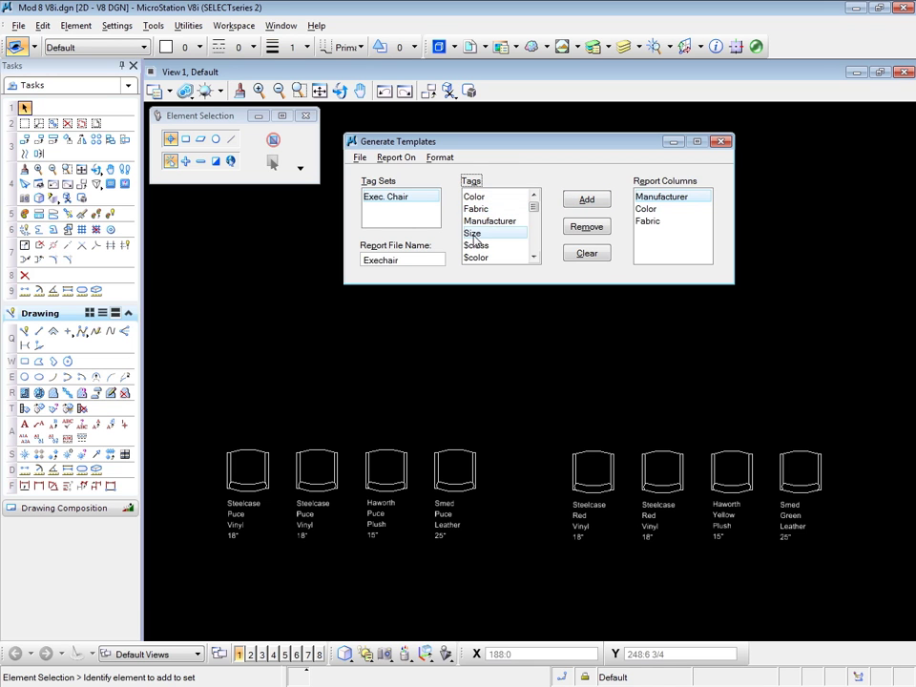
pyautogui.click(582, 202)
# - Add the $x and $y coordinate tags as report columns
pyautogui.moveTo(535, 210); pyautogui.dragTo(531, 242)
pyautogui.click(468, 220)
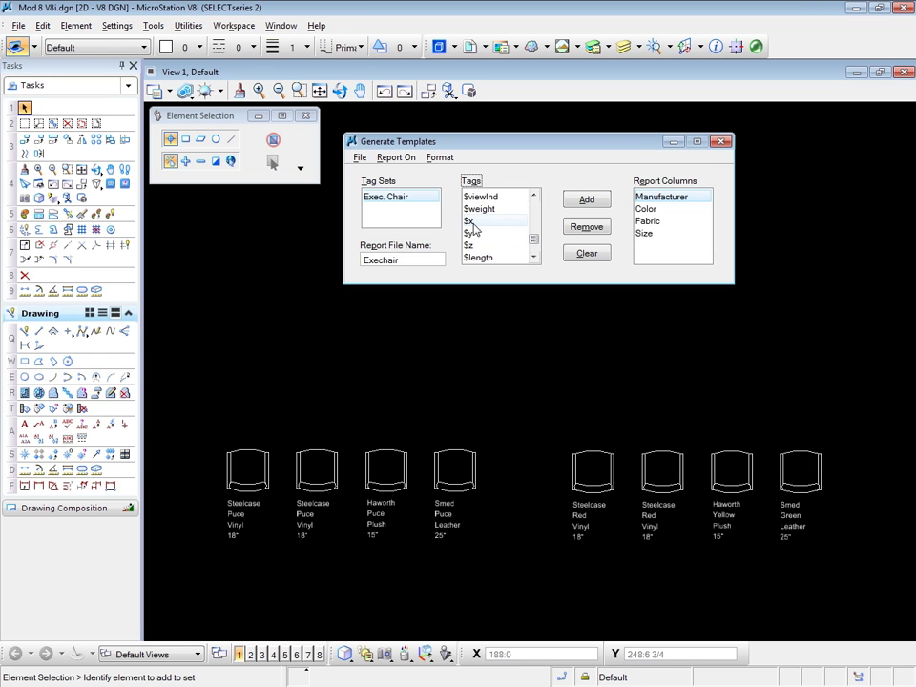
pyautogui.click(579, 203)
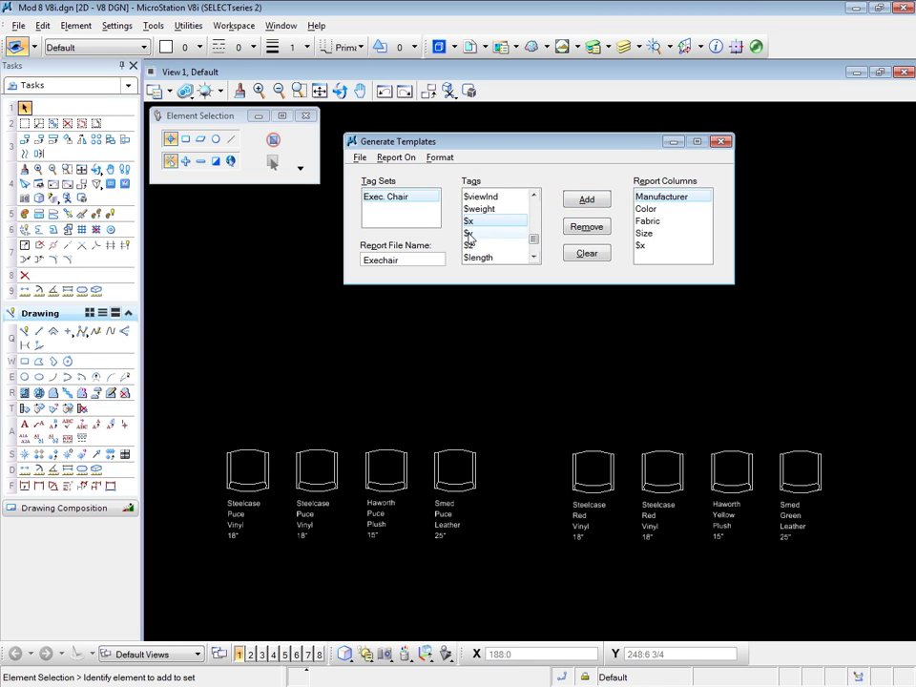
pyautogui.click(468, 235)
pyautogui.click(580, 204)
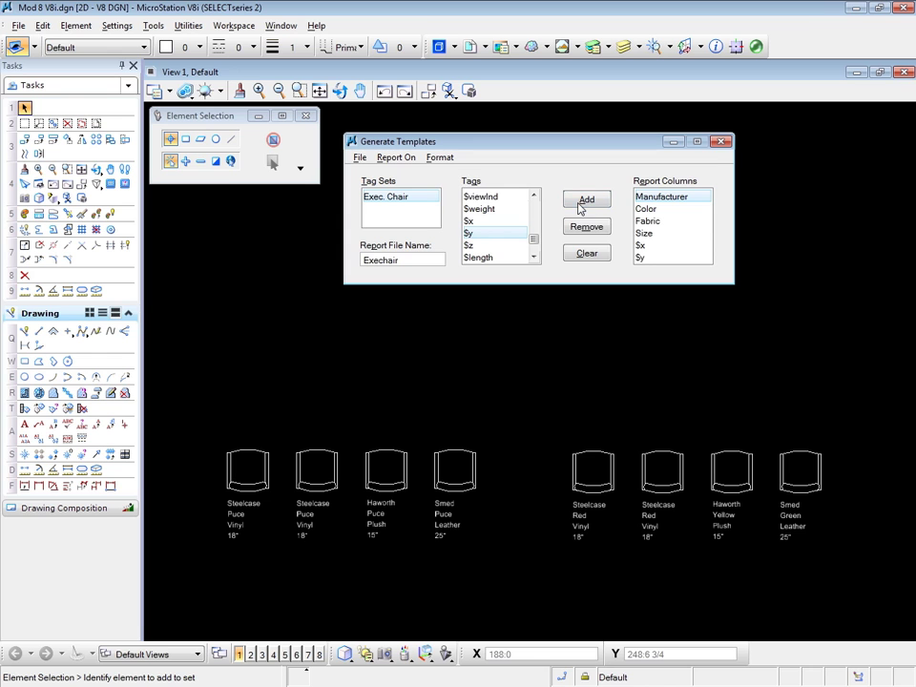
pyautogui.click(394, 159)
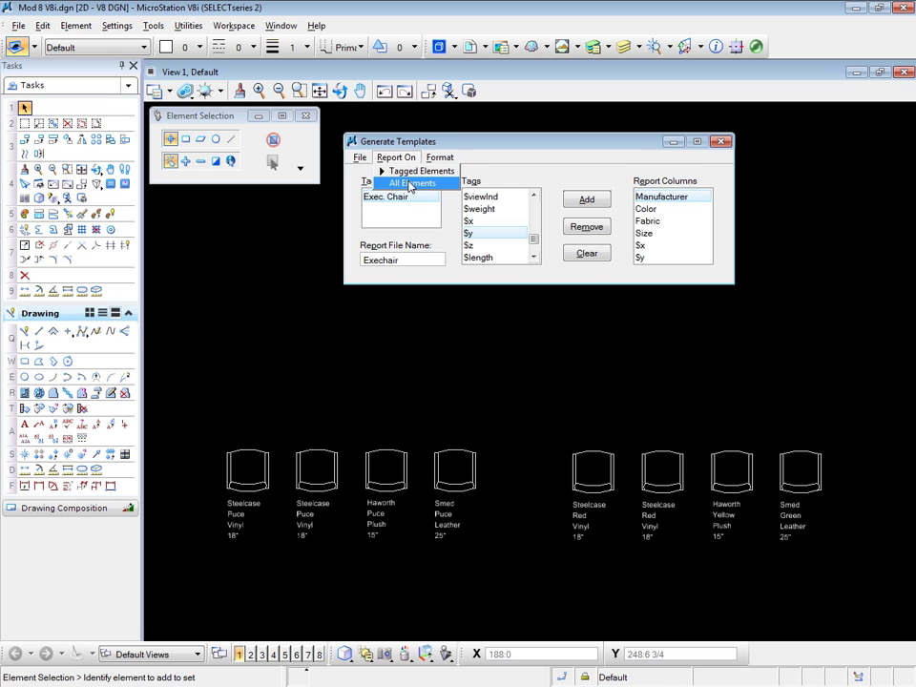
pyautogui.click(408, 183)
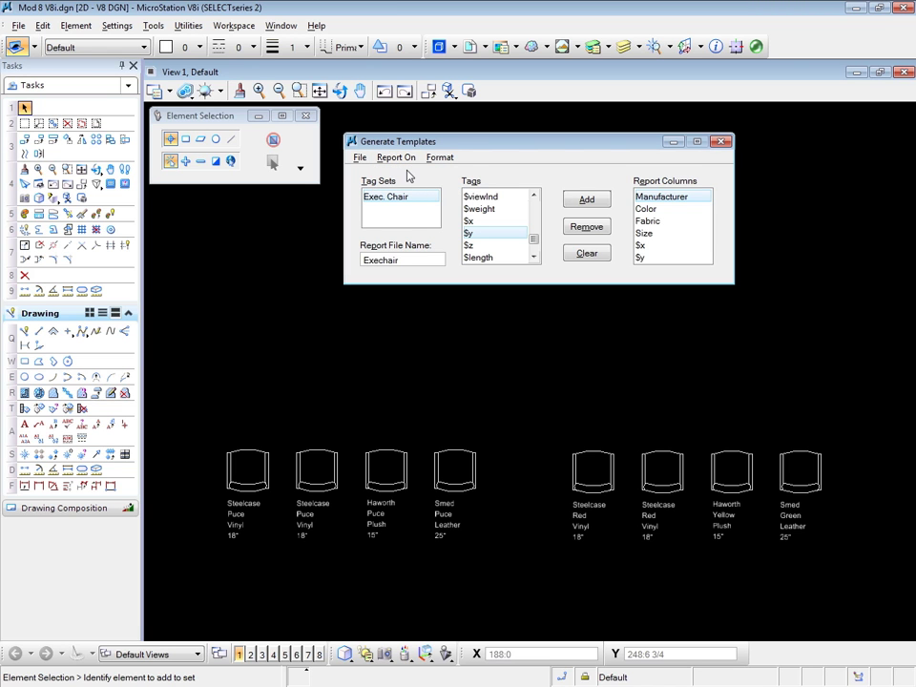
pyautogui.click(439, 158)
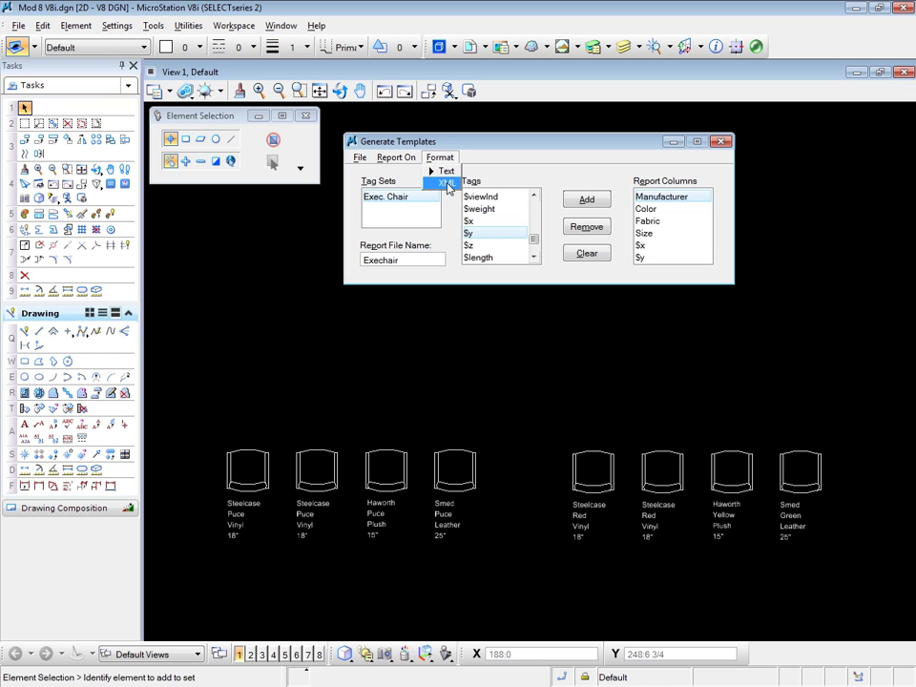
pyautogui.click(445, 183)
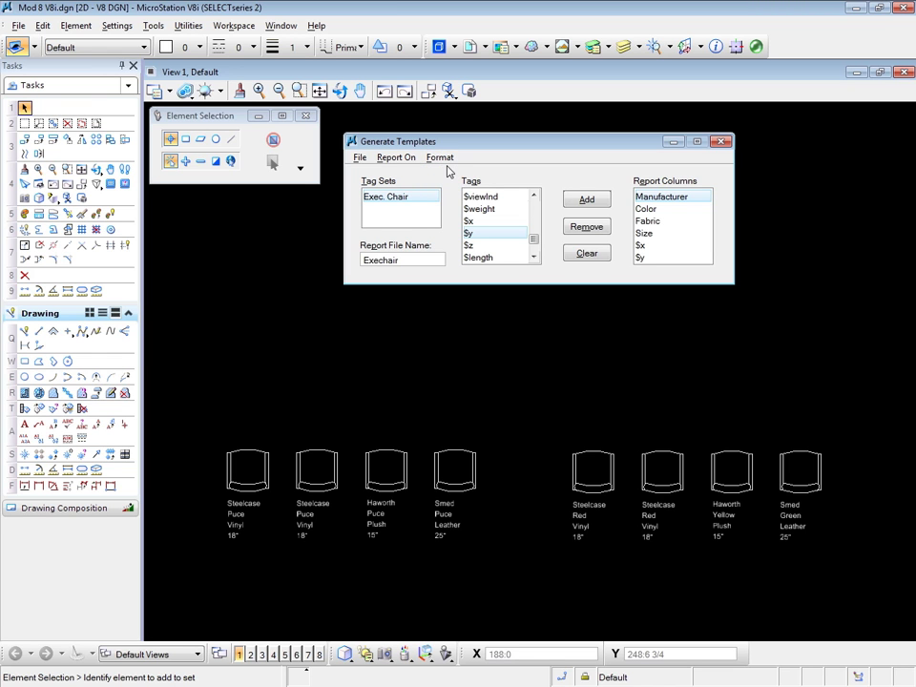
pyautogui.click(360, 159)
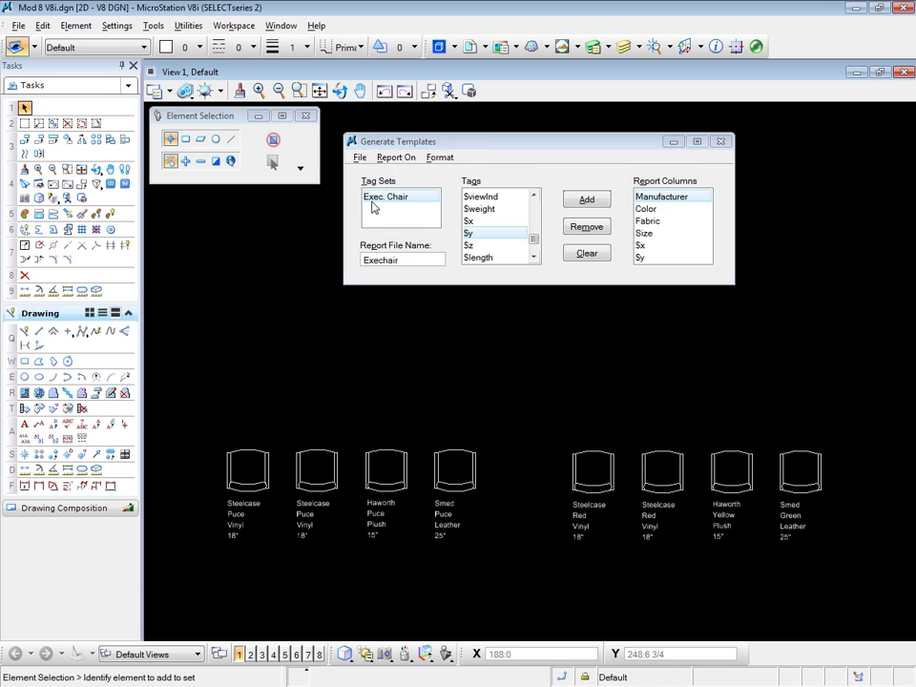
# - Save the template as a new file, keeping the out folder, with file name Execchair
pyautogui.click(374, 203)
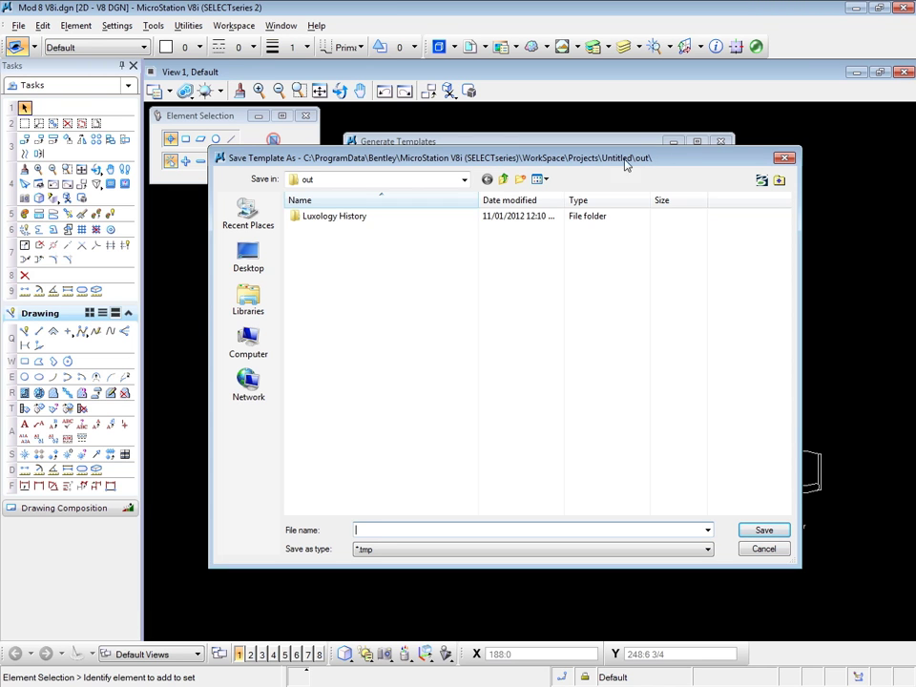
pyautogui.click(358, 187)
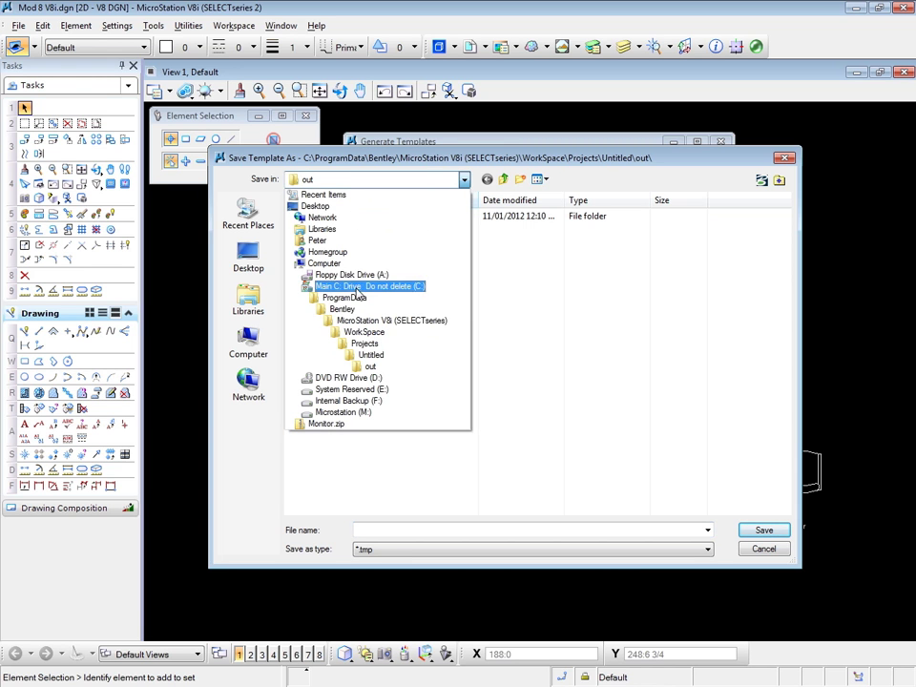
pyautogui.click(508, 250)
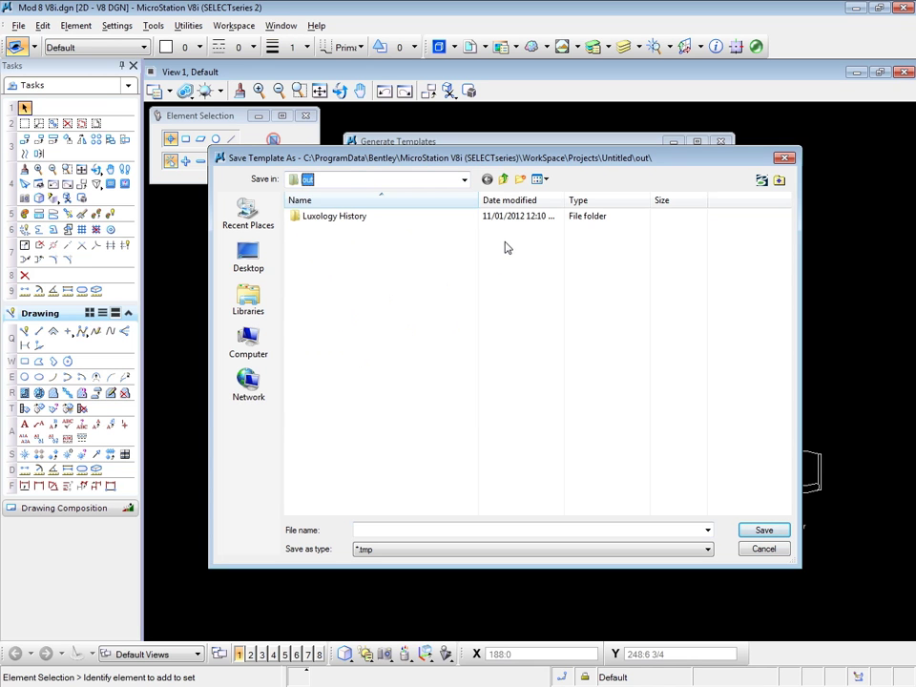
pyautogui.click(384, 528)
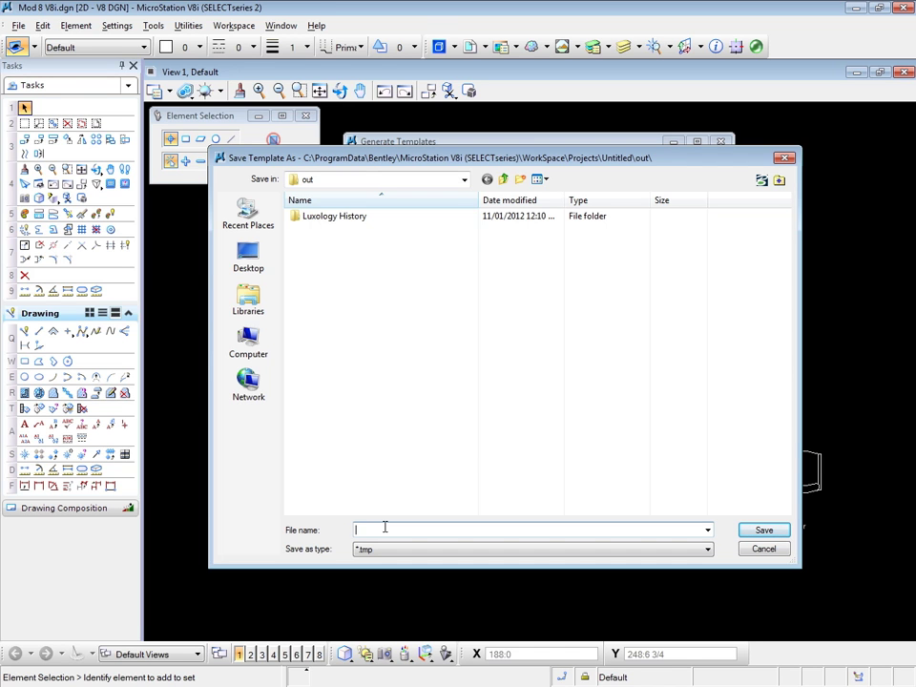
pyautogui.write('Execchair')
# - Save the Execchair.tmp template file
pyautogui.click(760, 531)
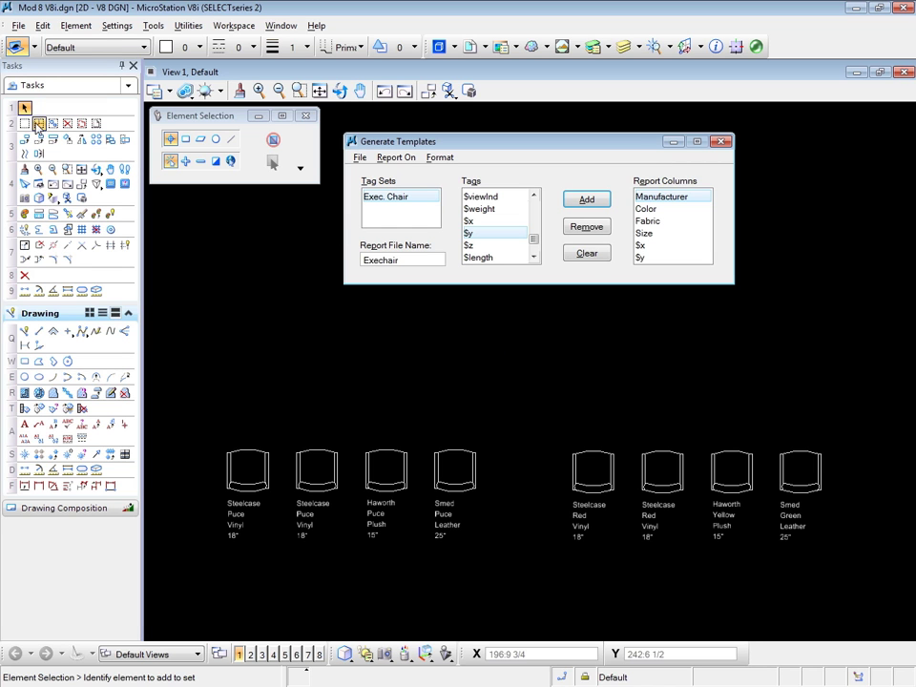
# - Place a block fence from upper-left to lower-right around all eight chairs
pyautogui.click(25, 124)
pyautogui.click(204, 408)
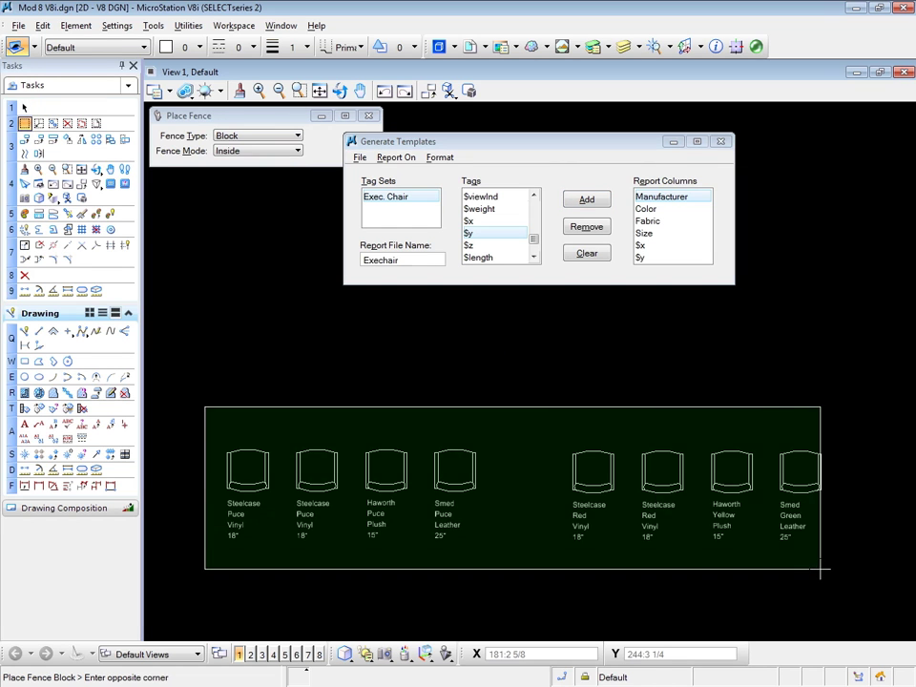
pyautogui.click(842, 581)
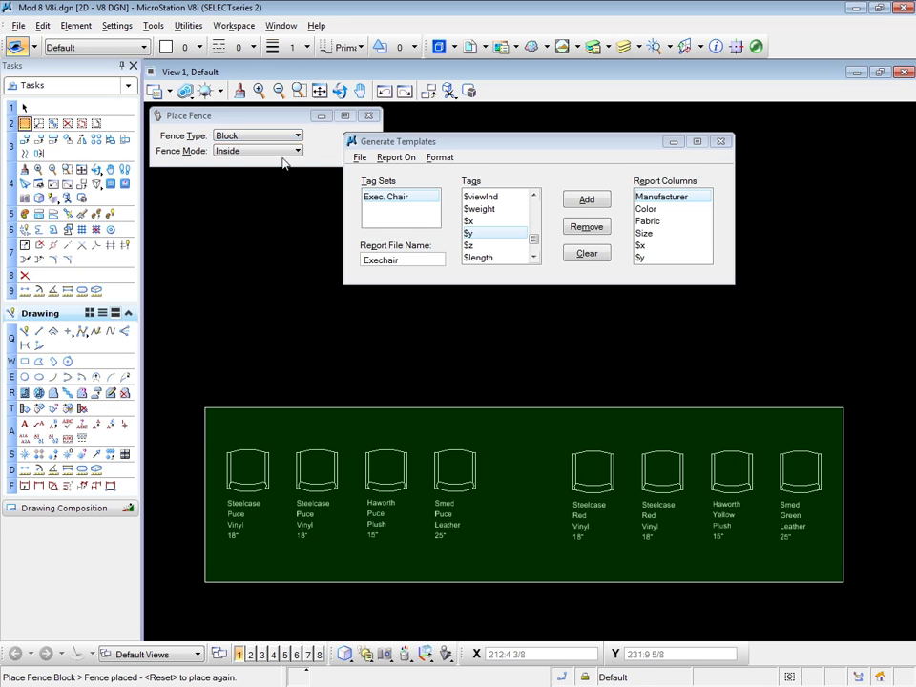
# - Generate a tag report of the fenced chairs using Execchair.tmp from the out folder
pyautogui.click(64, 29)
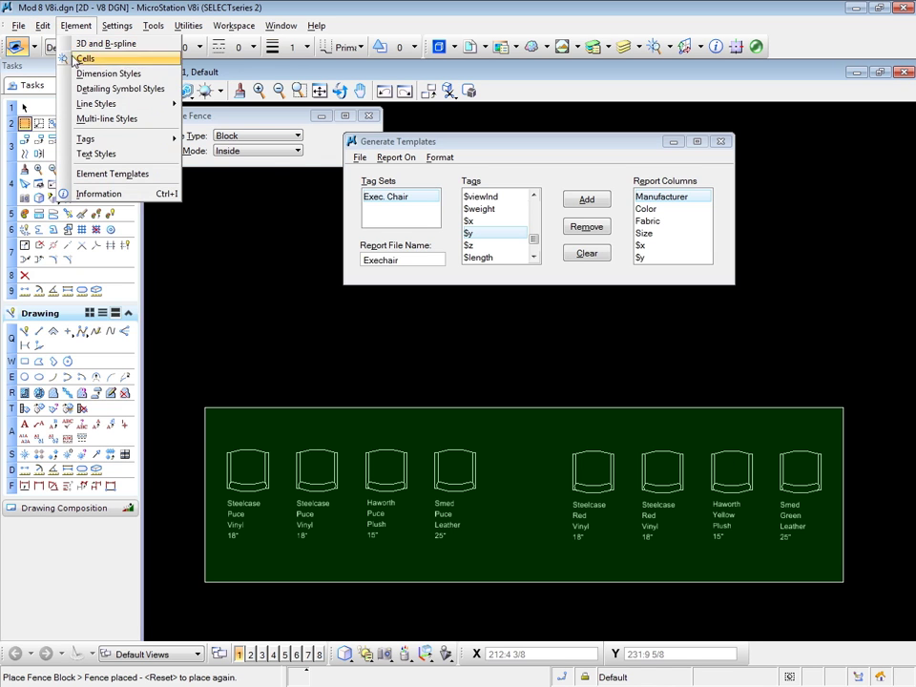
pyautogui.moveTo(86, 143)
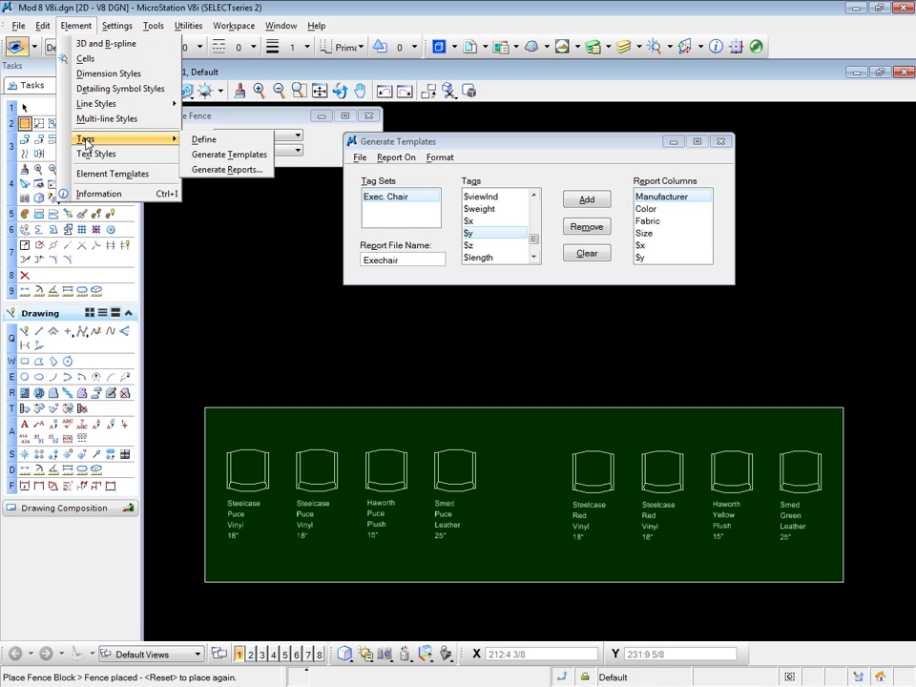
pyautogui.click(229, 170)
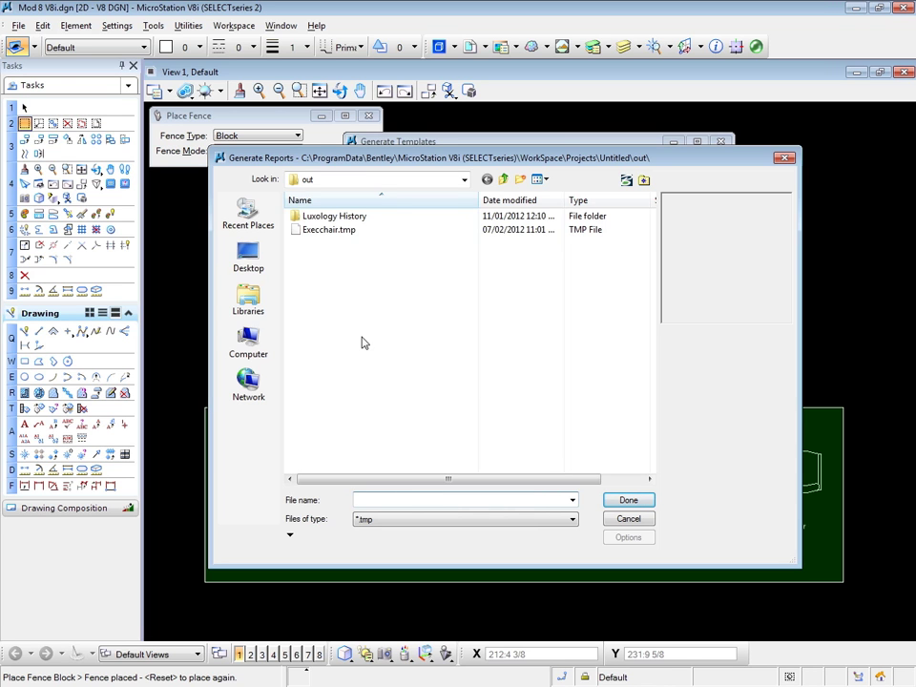
pyautogui.doubleClick(322, 233)
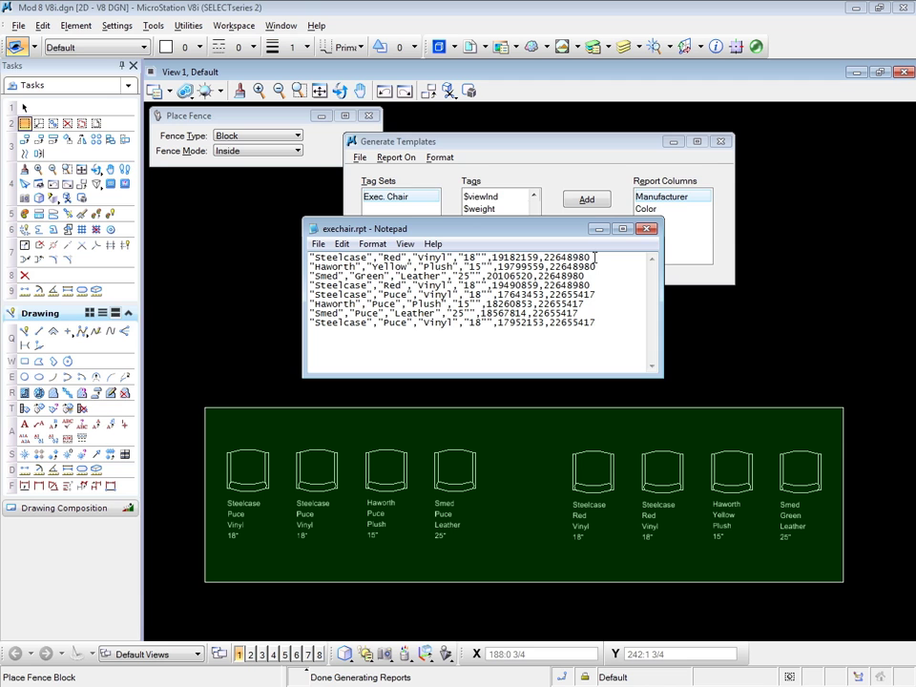
# - Close Notepad and Generate Templates, clear the fence, and zoom onto the left chairs
pyautogui.click(647, 229)
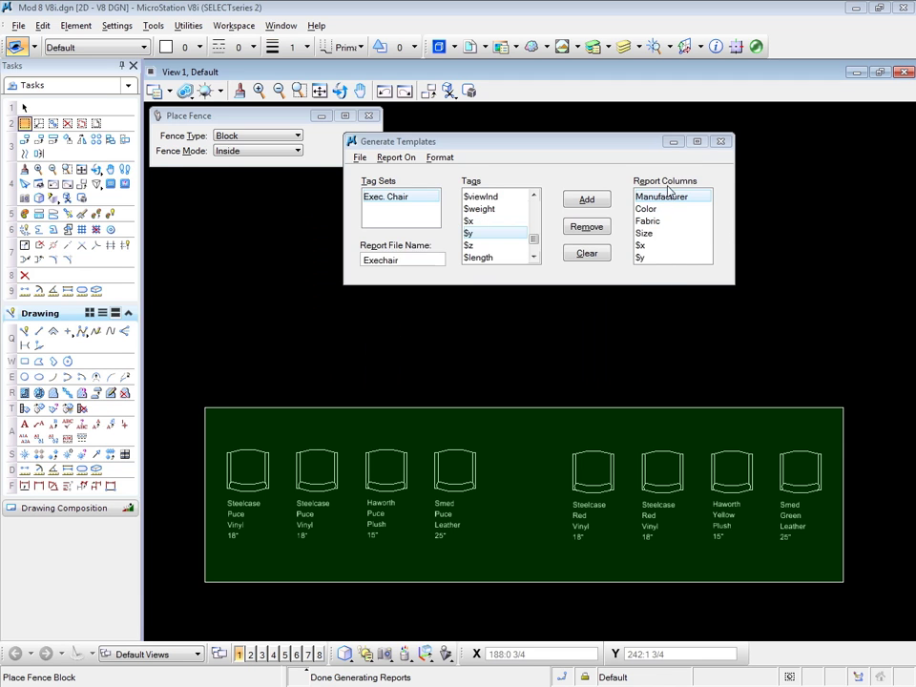
pyautogui.click(720, 141)
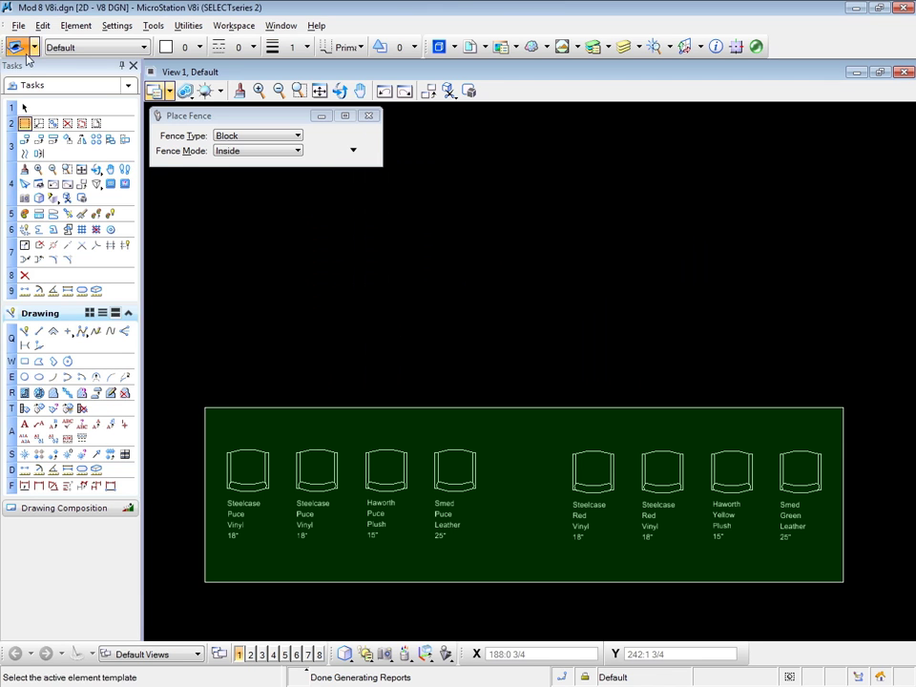
pyautogui.click(24, 123)
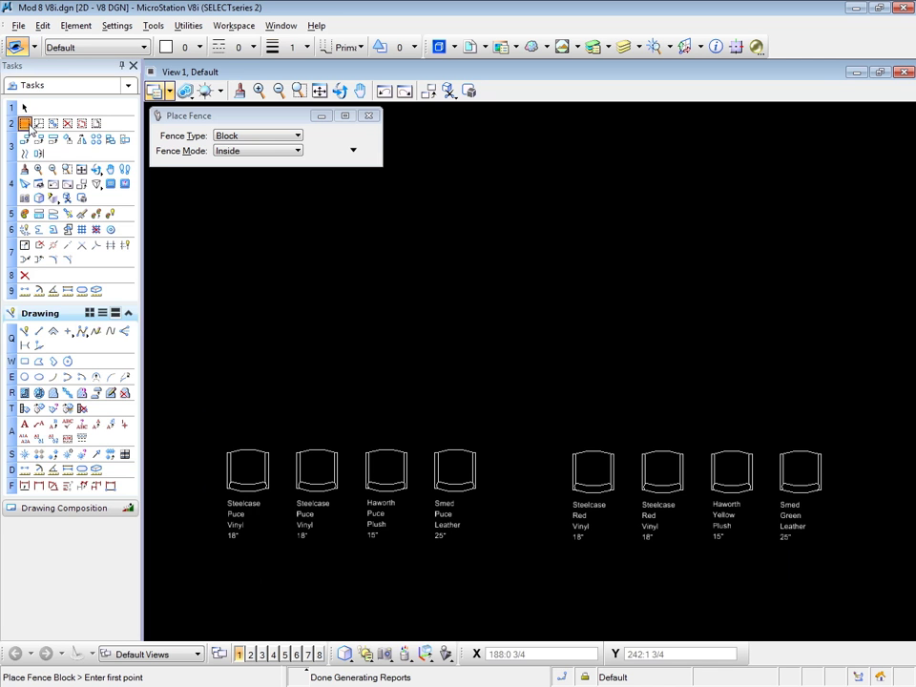
pyautogui.scroll(4, 193, 531)
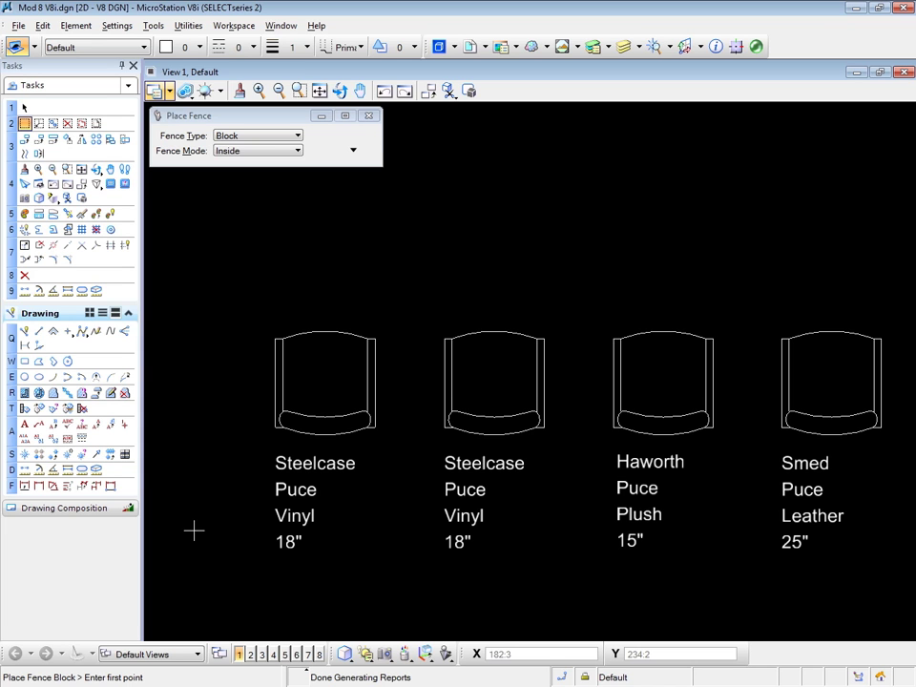
# - Change the leftmost Steelcase chair's Color tag from Puce to Red, then deselect it
pyautogui.click(25, 108)
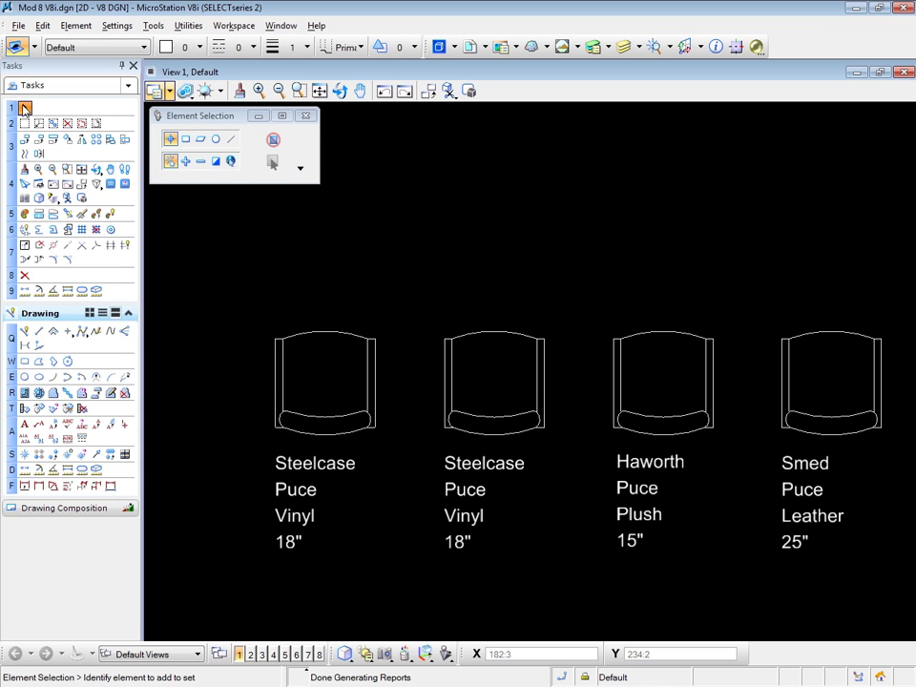
pyautogui.doubleClick(286, 491)
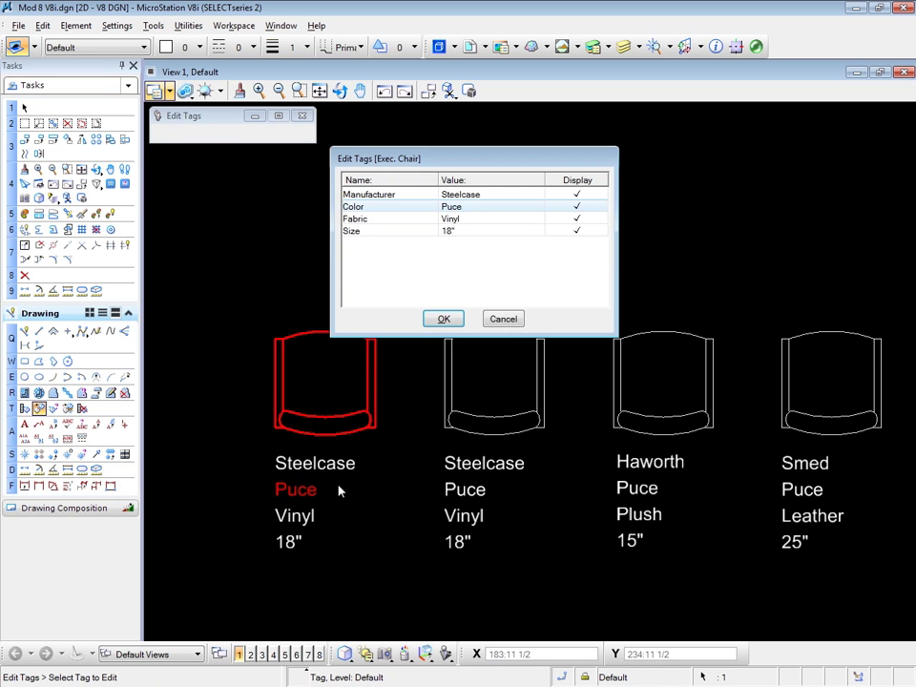
pyautogui.click(466, 212)
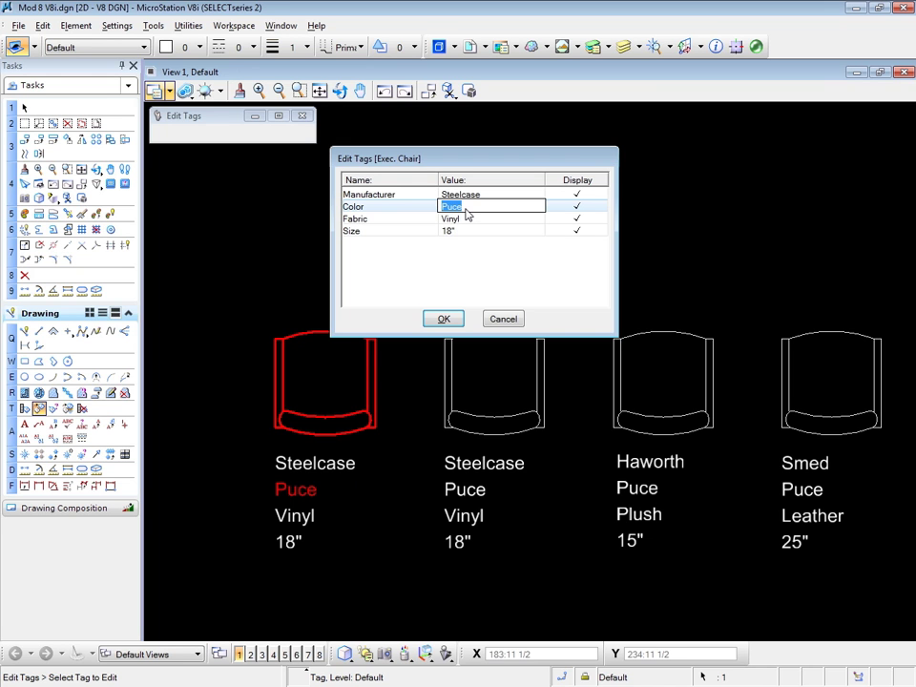
pyautogui.write('Blu')
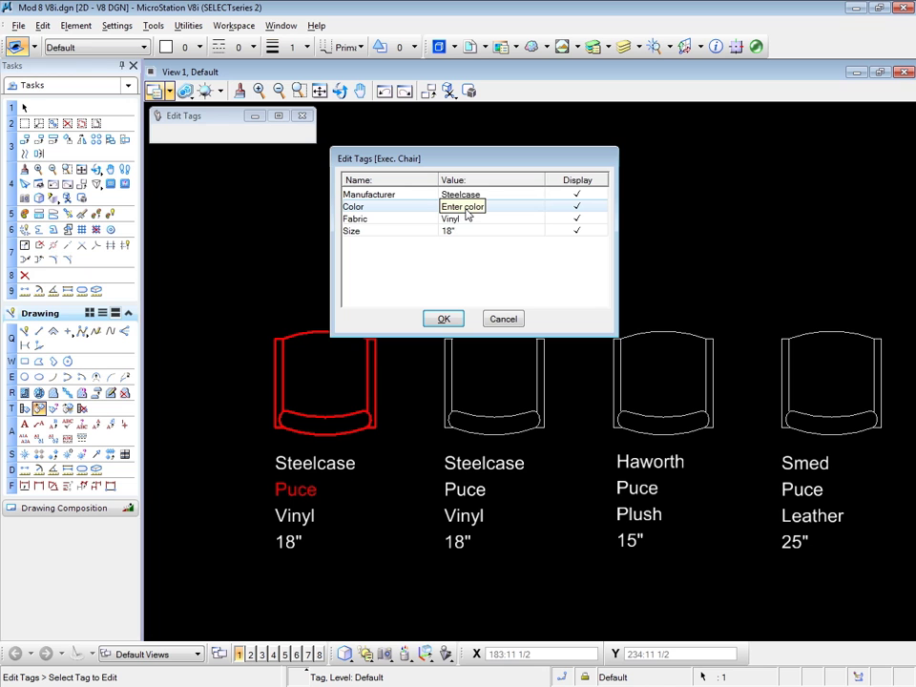
pyautogui.write('Red')
pyautogui.click(443, 319)
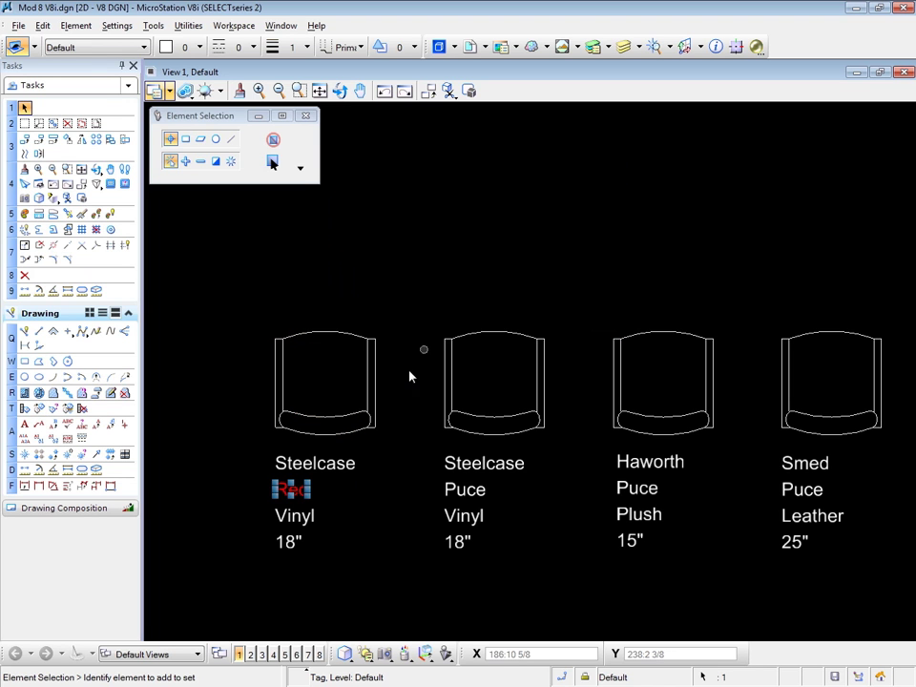
pyautogui.click(343, 491)
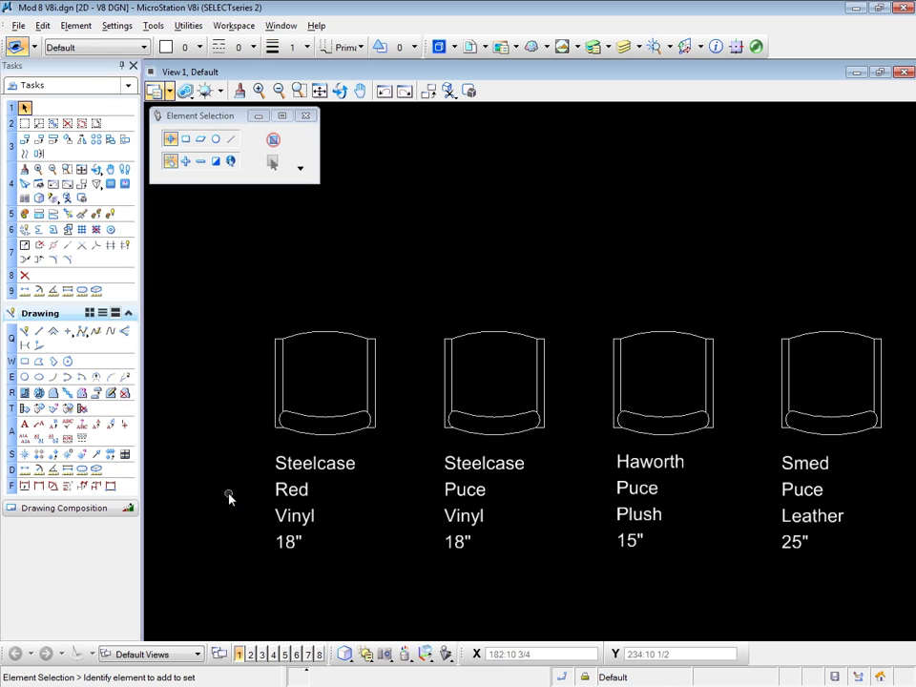